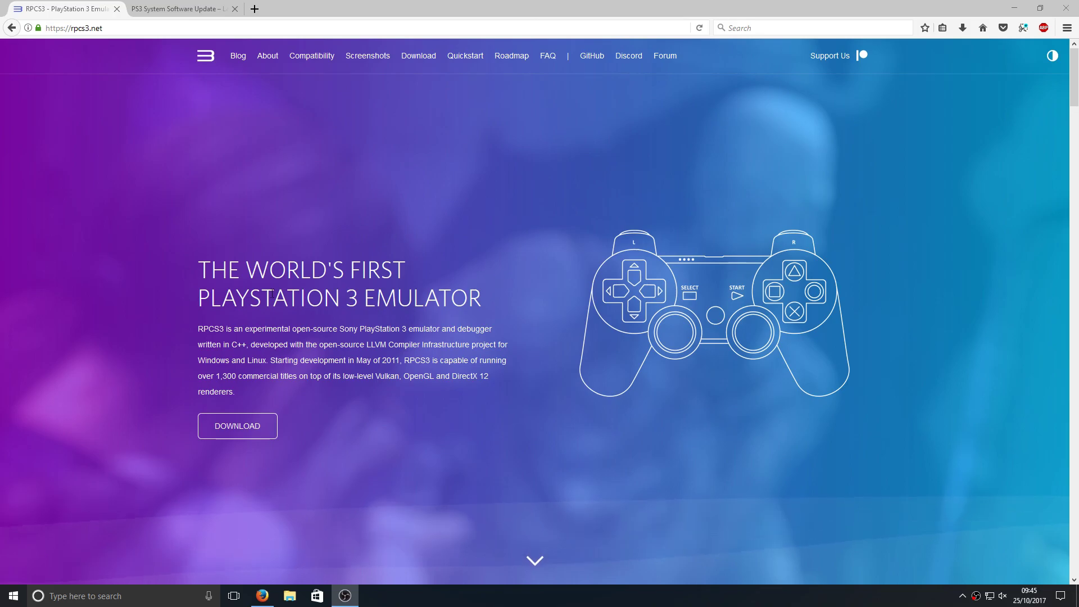
- Download the latest Windows build of RPCS3 from the site's download page and save the zip file
{"action": "left_click", "coordinate": [248, 426]}
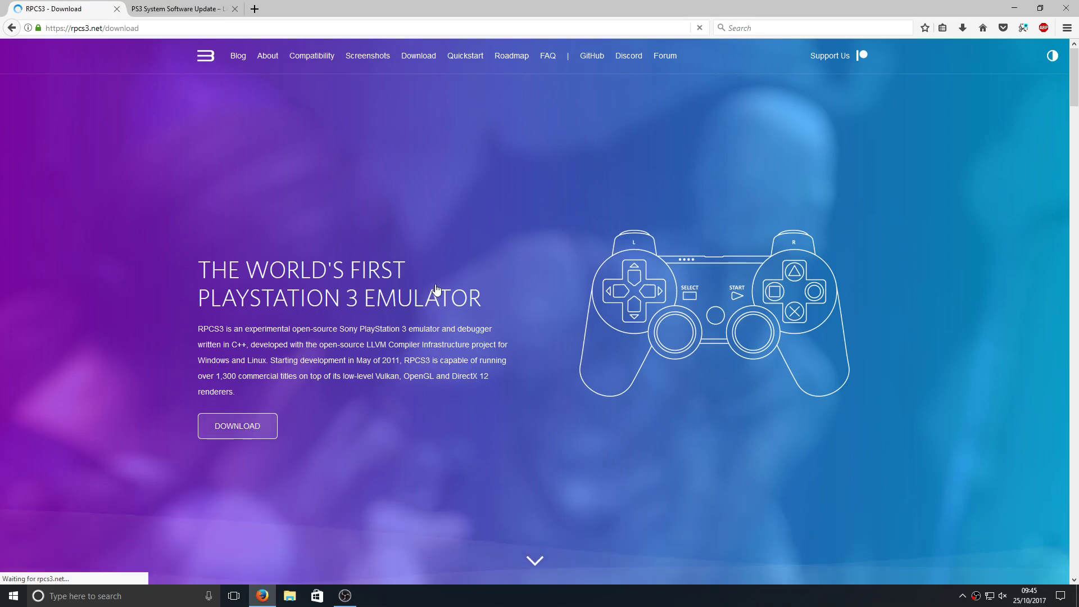
{"action": "scroll", "coordinate": [493, 292], "scroll_direction": "down", "scroll_amount": 2}
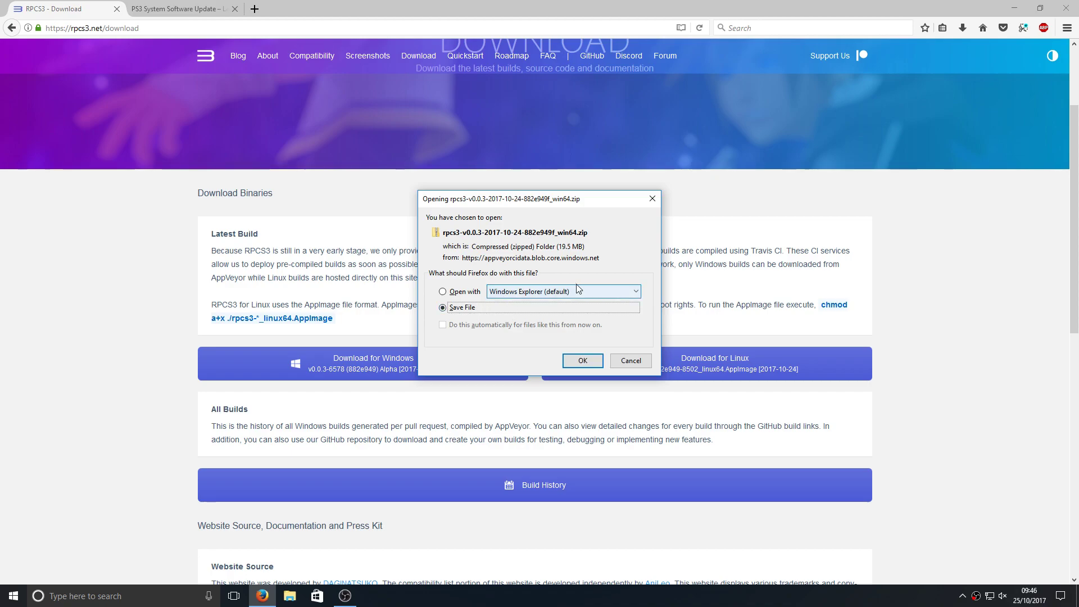
{"action": "left_click", "coordinate": [577, 362]}
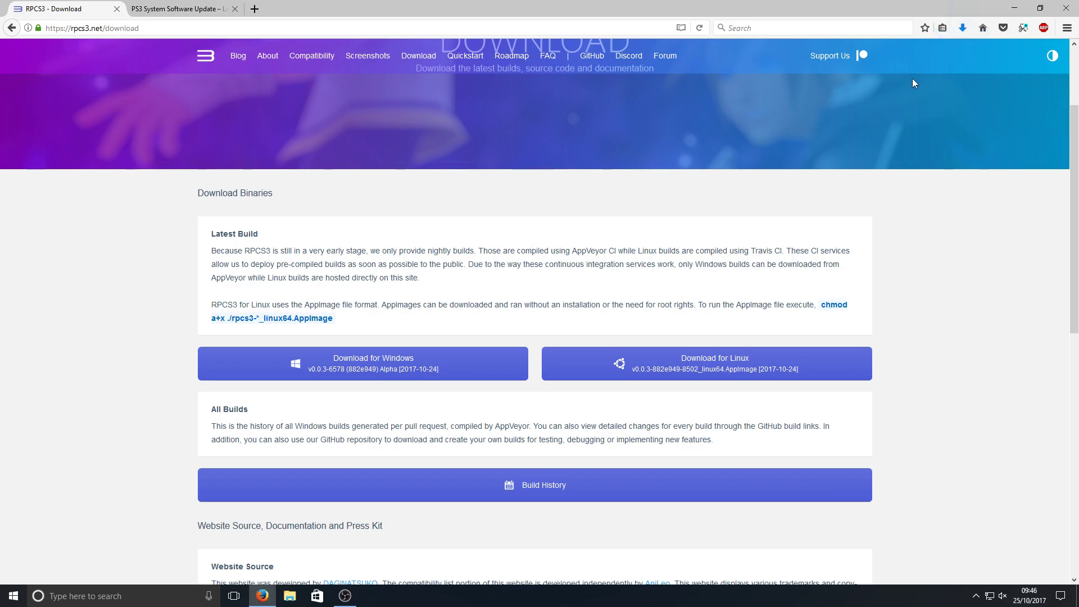
{"action": "left_click", "coordinate": [962, 29]}
{"action": "left_click", "coordinate": [807, 55]}
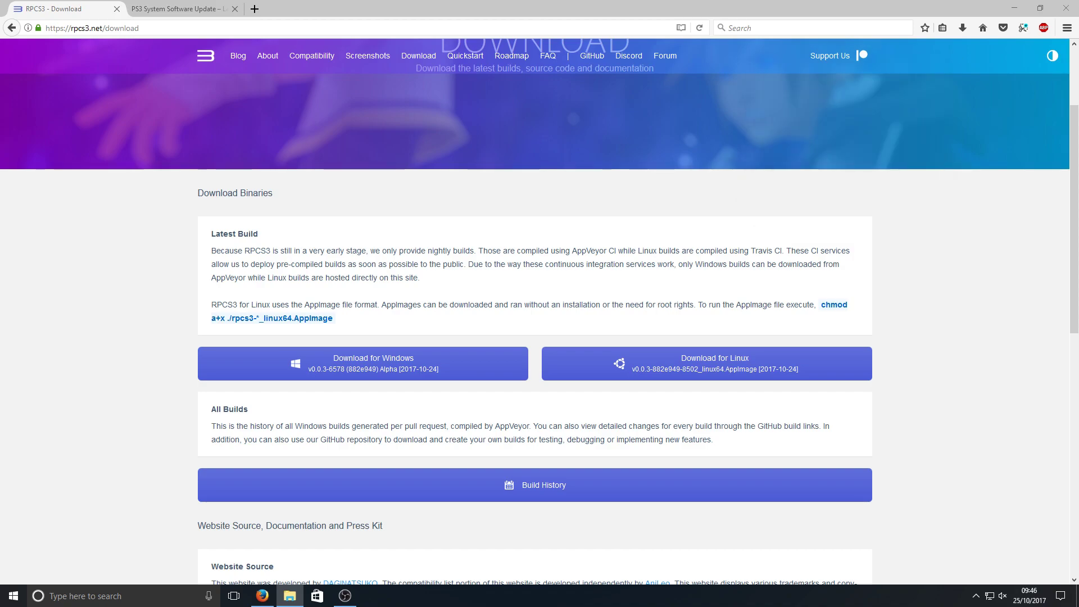
{"action": "left_click", "coordinate": [1014, 7]}
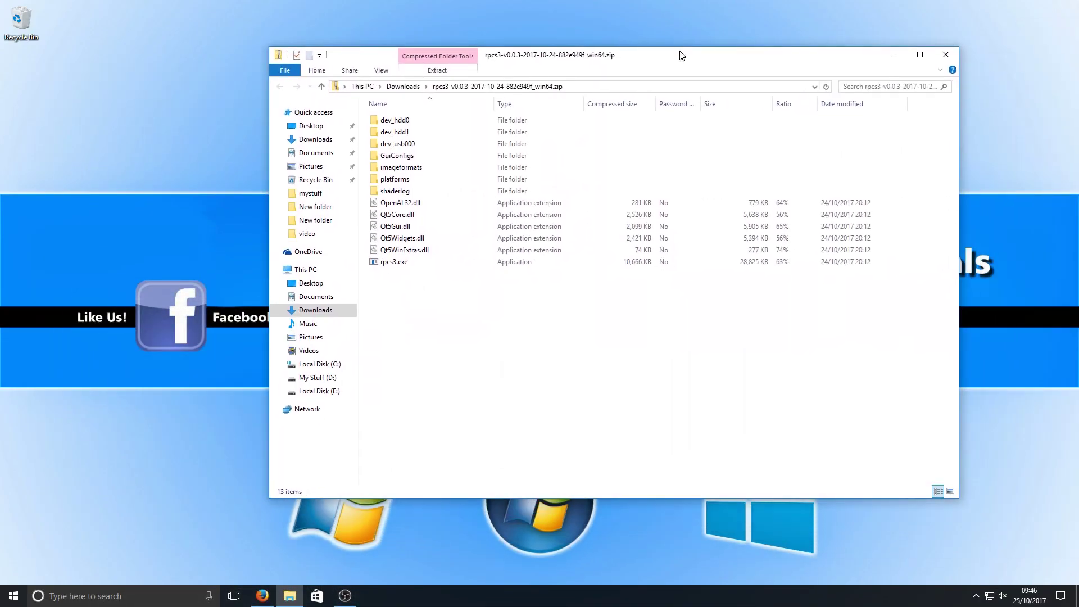
{"action": "left_click_drag", "start_coordinate": [434, 396], "coordinate": [504, 390]}
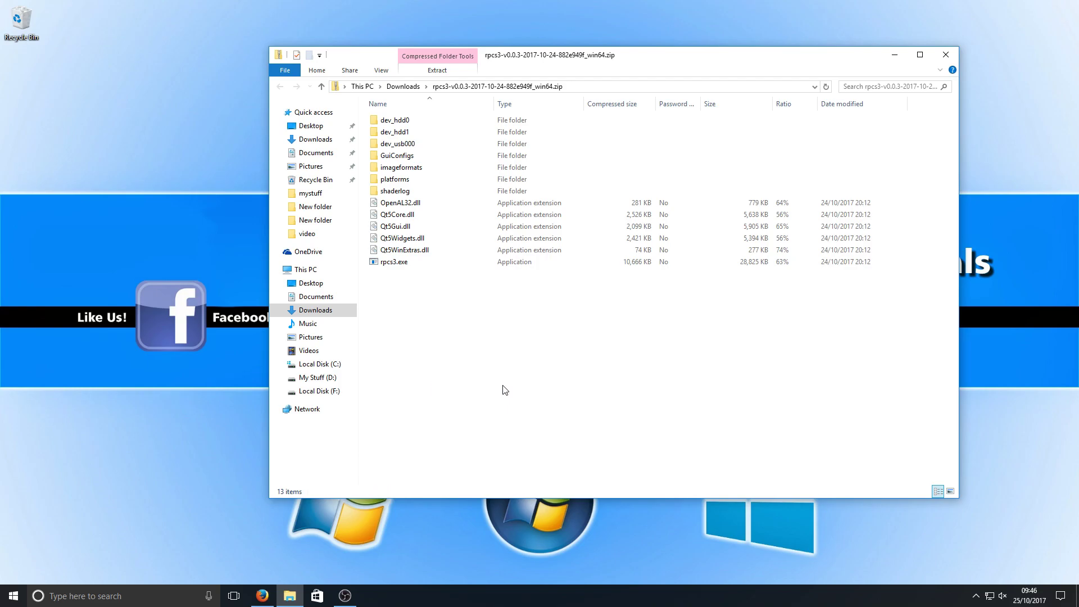
- Create a new folder named PS3 on the desktop
{"action": "right_click", "coordinate": [46, 133]}
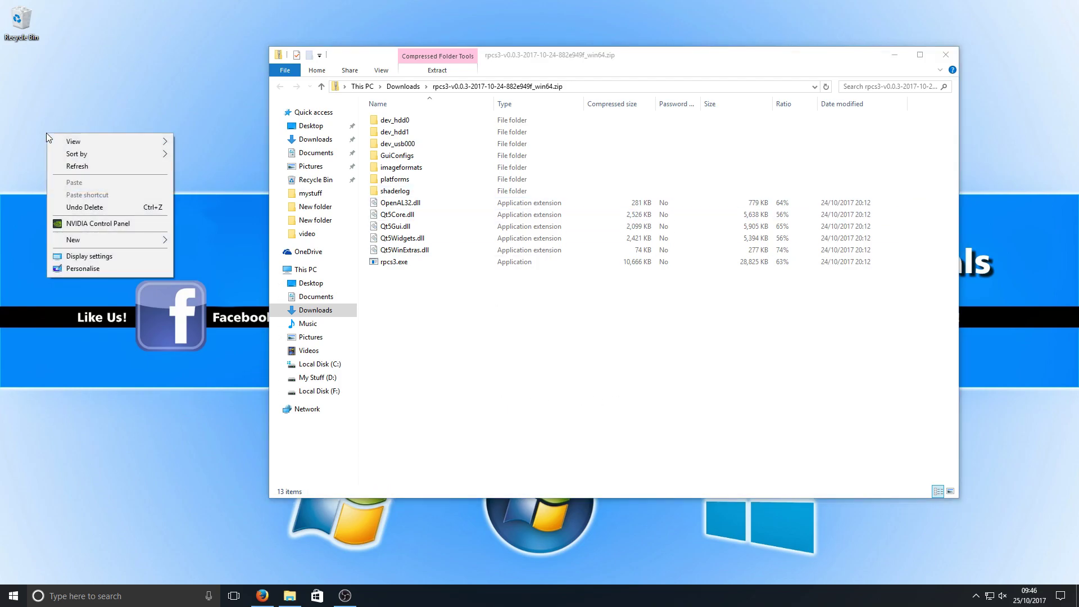
{"action": "mouse_move", "coordinate": [108, 244]}
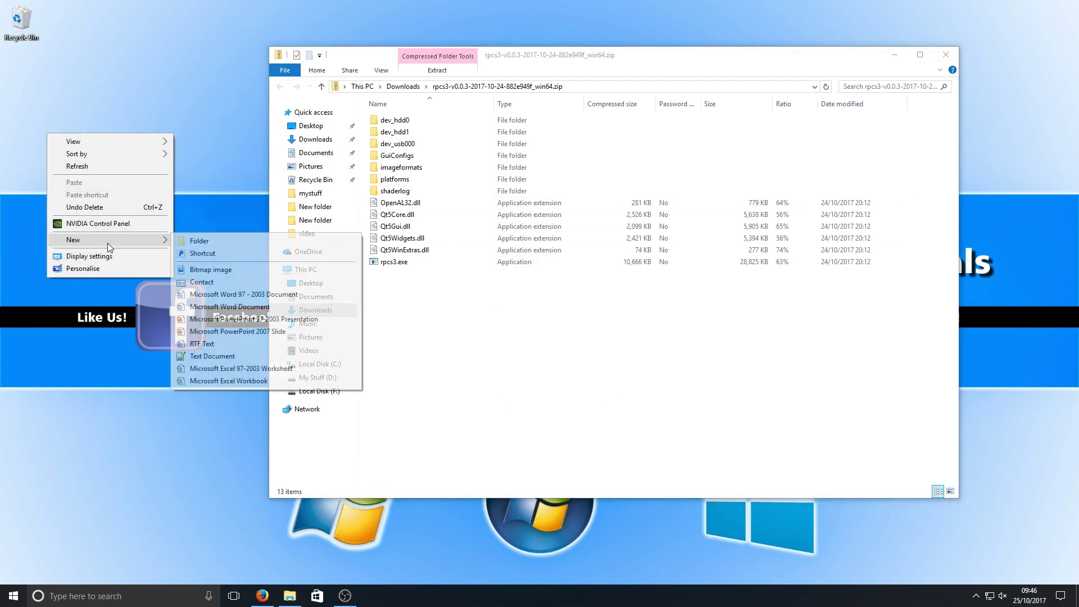
{"action": "left_click", "coordinate": [193, 240]}
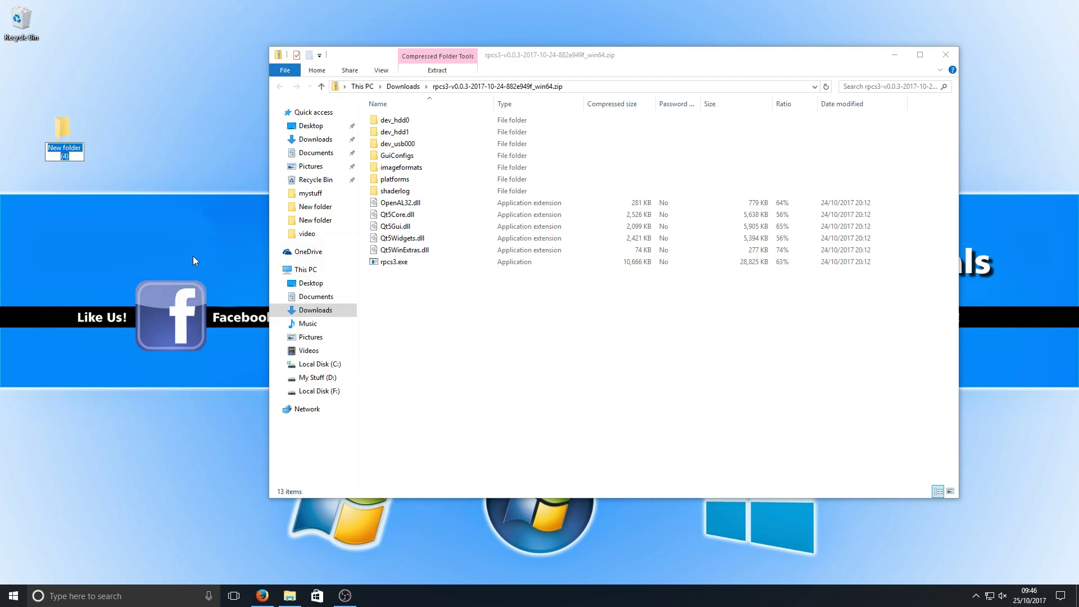
{"action": "type", "text": "PS3"}
{"action": "key", "text": "Return"}
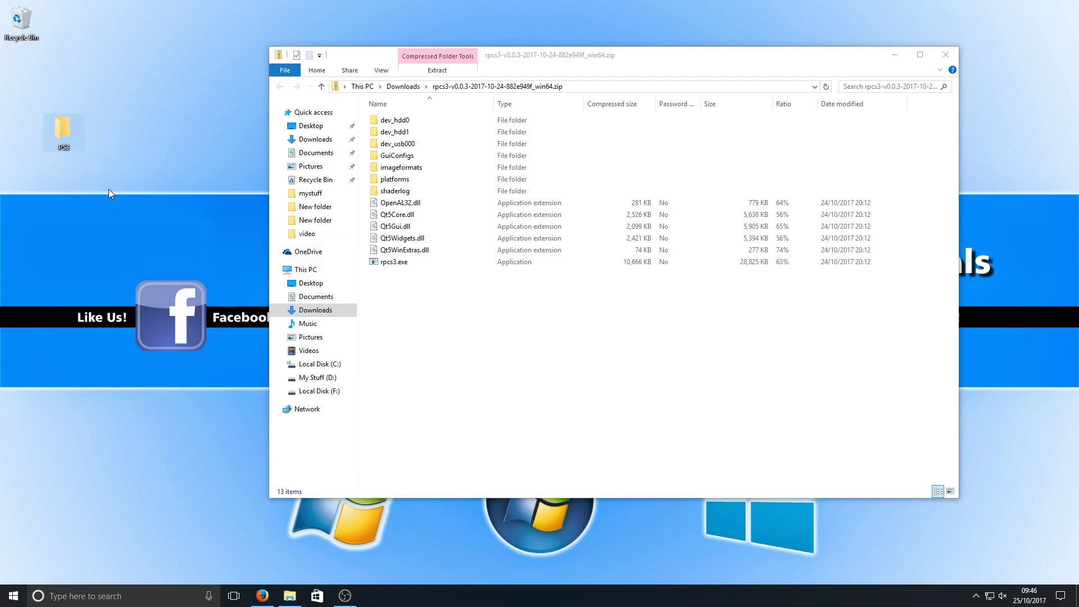
- Copy all files from the RPCS3 zip into the PS3 folder, then close the archive window and maximise the folder
{"action": "double_click", "coordinate": [77, 133]}
{"action": "left_click_drag", "start_coordinate": [599, 62], "coordinate": [362, 72]}
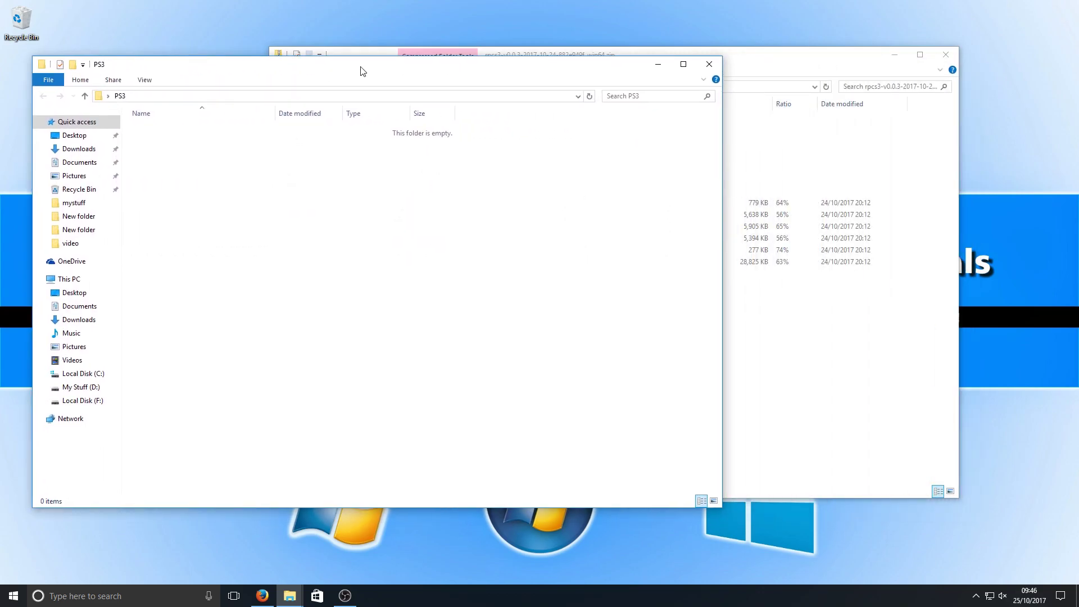
{"action": "left_click_drag", "start_coordinate": [827, 58], "coordinate": [934, 54]}
{"action": "left_click_drag", "start_coordinate": [593, 385], "coordinate": [458, 87]}
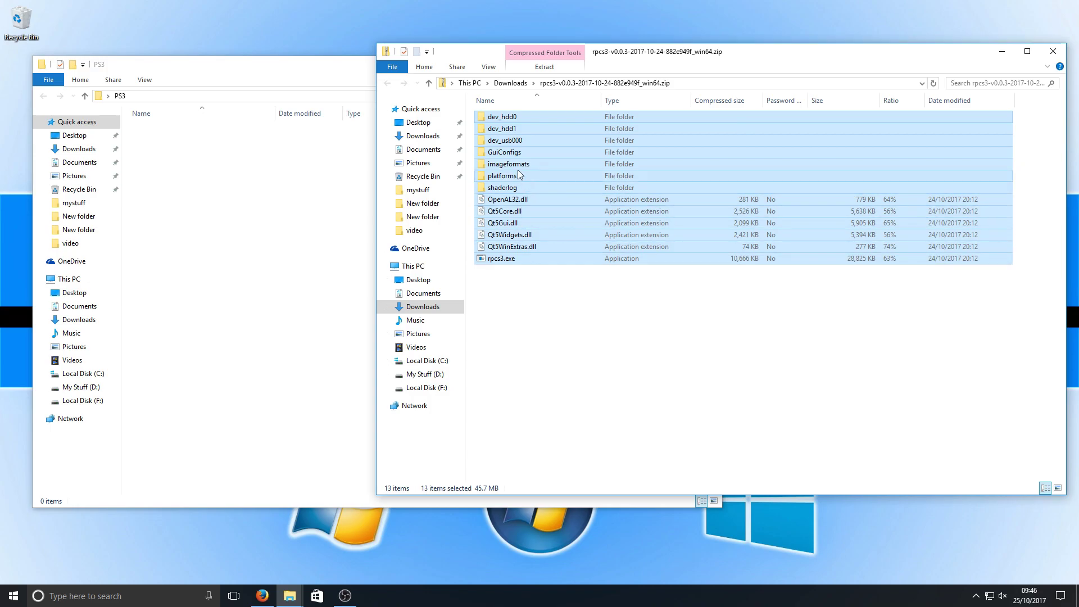
{"action": "left_click_drag", "start_coordinate": [517, 155], "coordinate": [195, 255]}
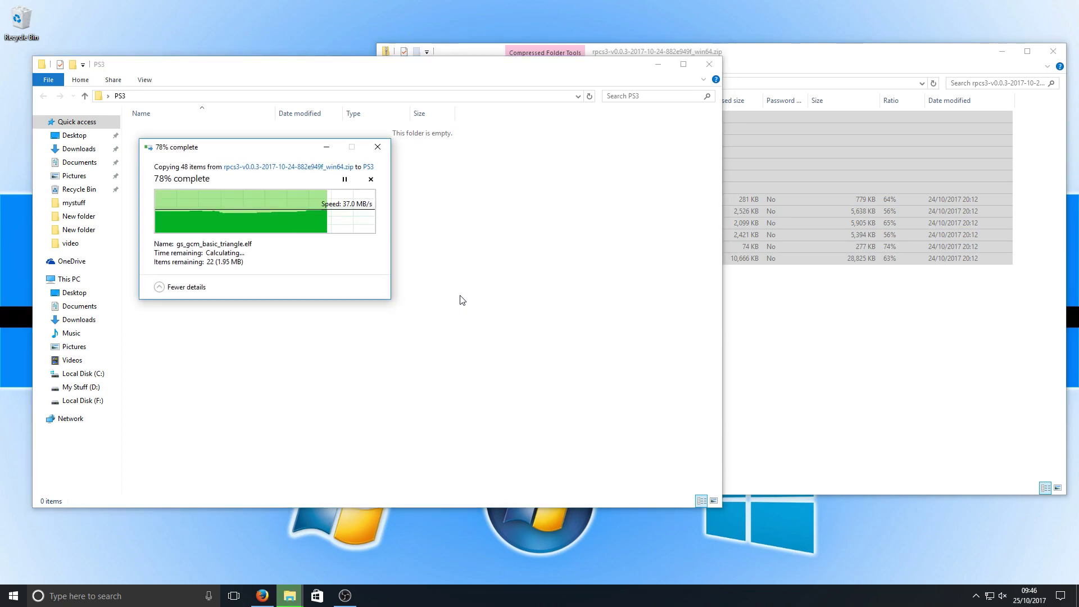
{"action": "left_click", "coordinate": [480, 393]}
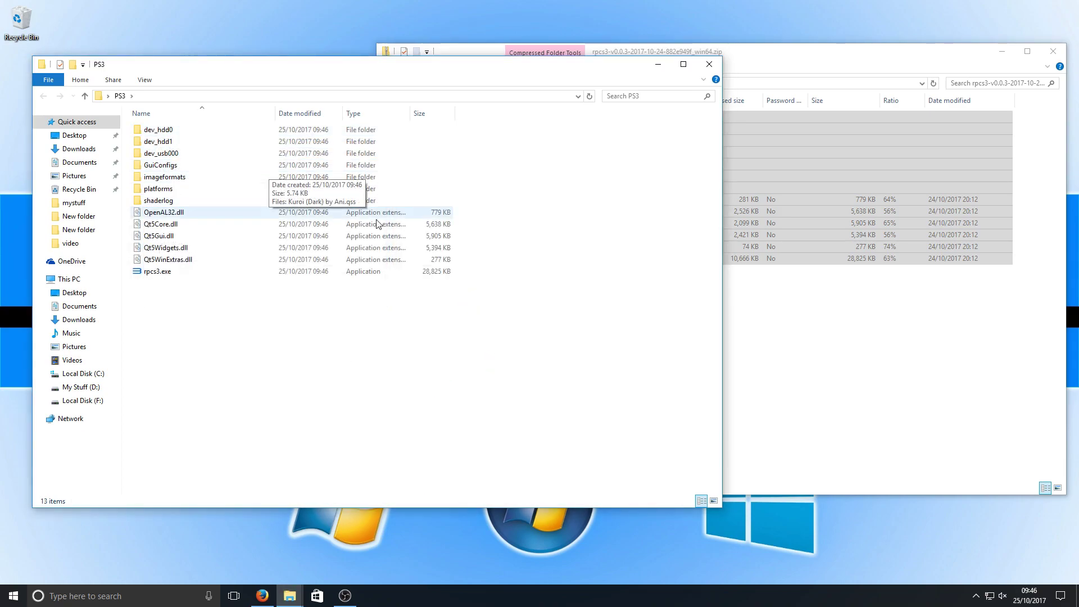
{"action": "left_click", "coordinate": [1053, 52]}
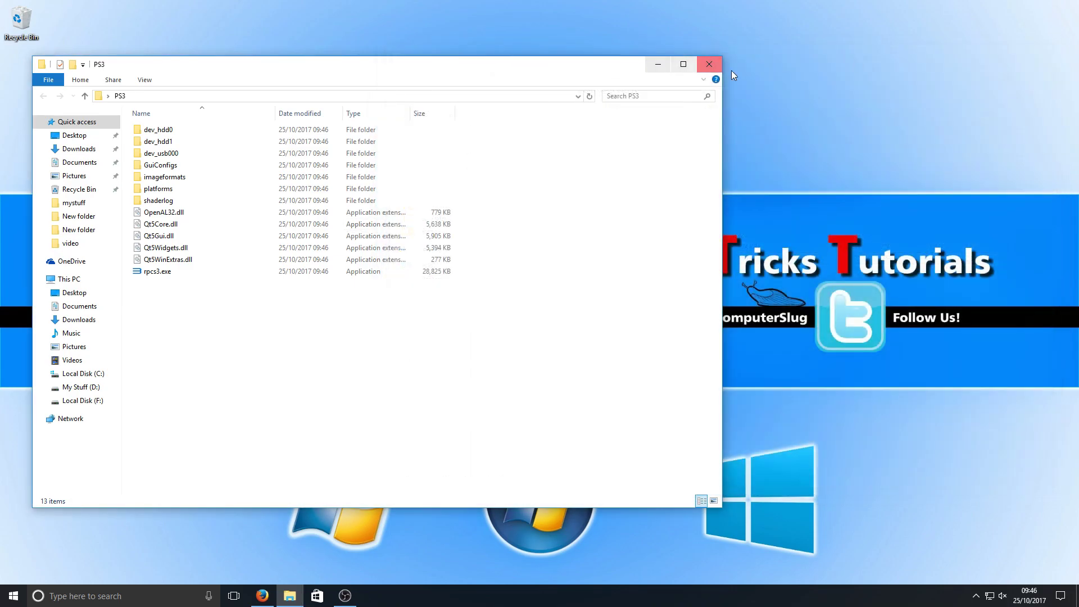
{"action": "left_click_drag", "start_coordinate": [245, 72], "coordinate": [393, 1]}
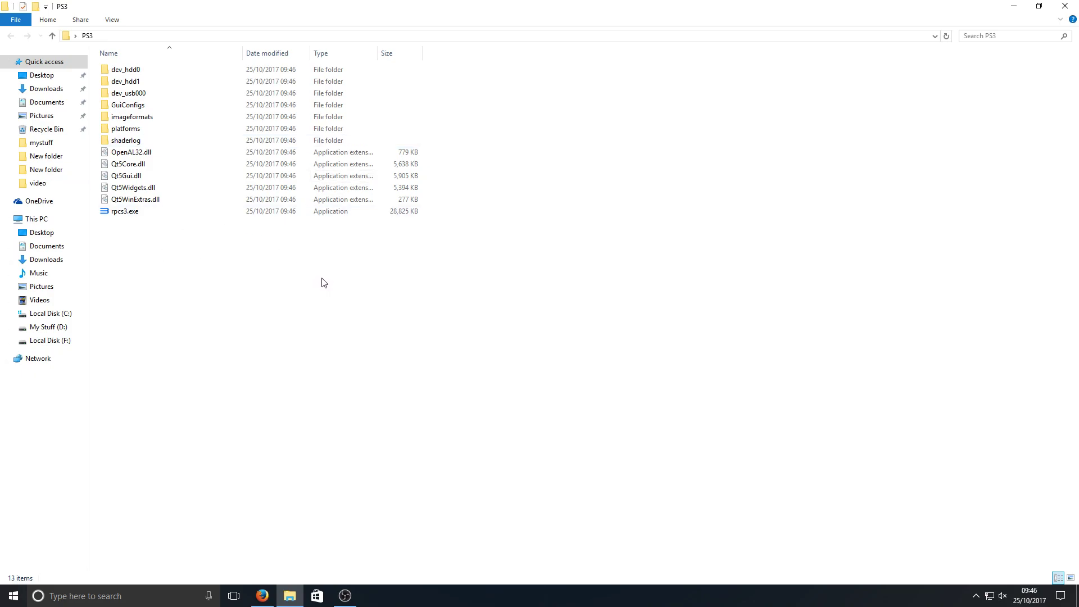
- Switch to Firefox and download PS3UPDAT.PUP from the PS3 System Software Update page, saving the file
{"action": "left_click", "coordinate": [262, 596]}
{"action": "left_click", "coordinate": [196, 8]}
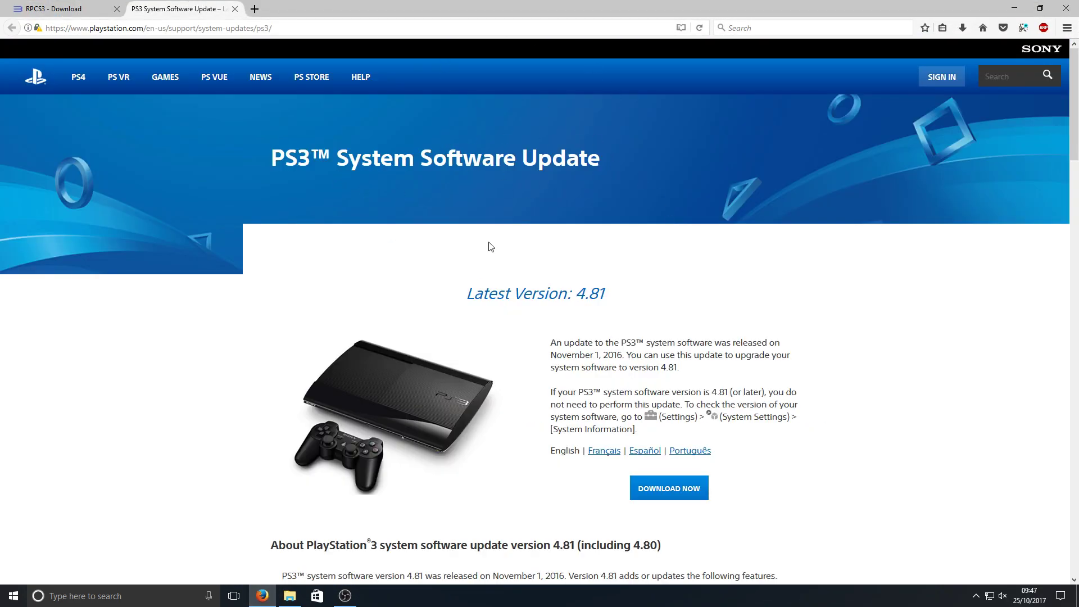
{"action": "scroll", "coordinate": [494, 243], "scroll_direction": "down", "scroll_amount": 2}
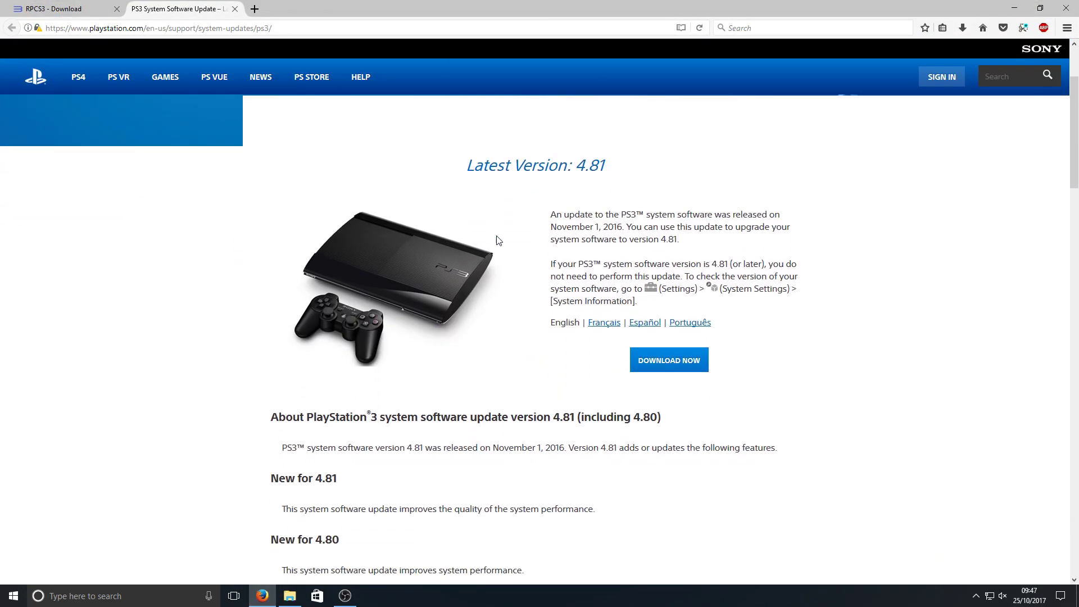
{"action": "left_click", "coordinate": [683, 367]}
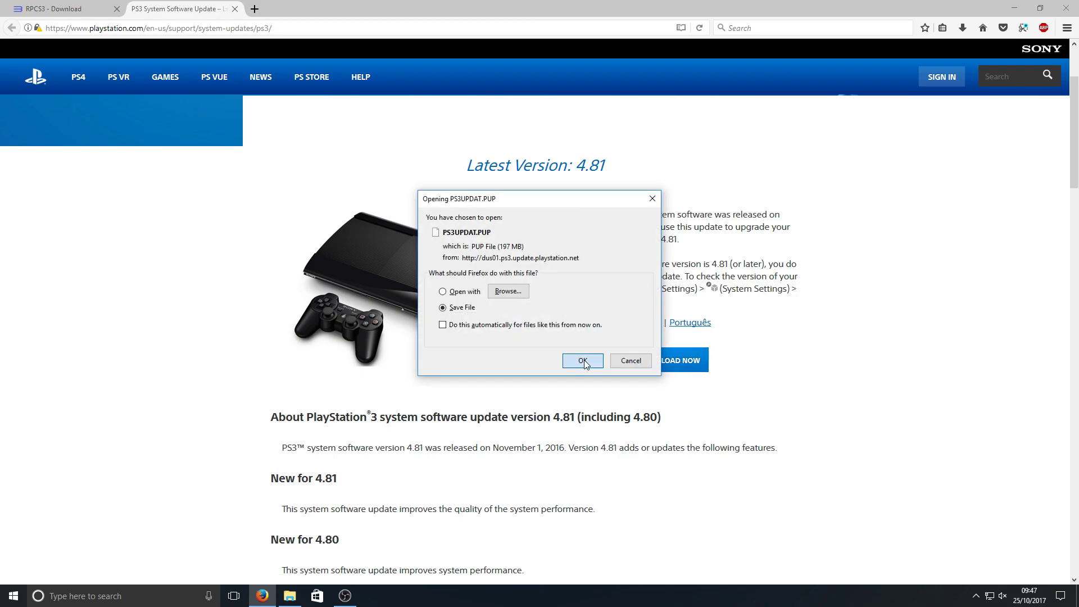
{"action": "left_click", "coordinate": [583, 361]}
- Place the downloaded PS3UPDAT.PUP file in the PS3 folder
{"action": "left_click", "coordinate": [1040, 8]}
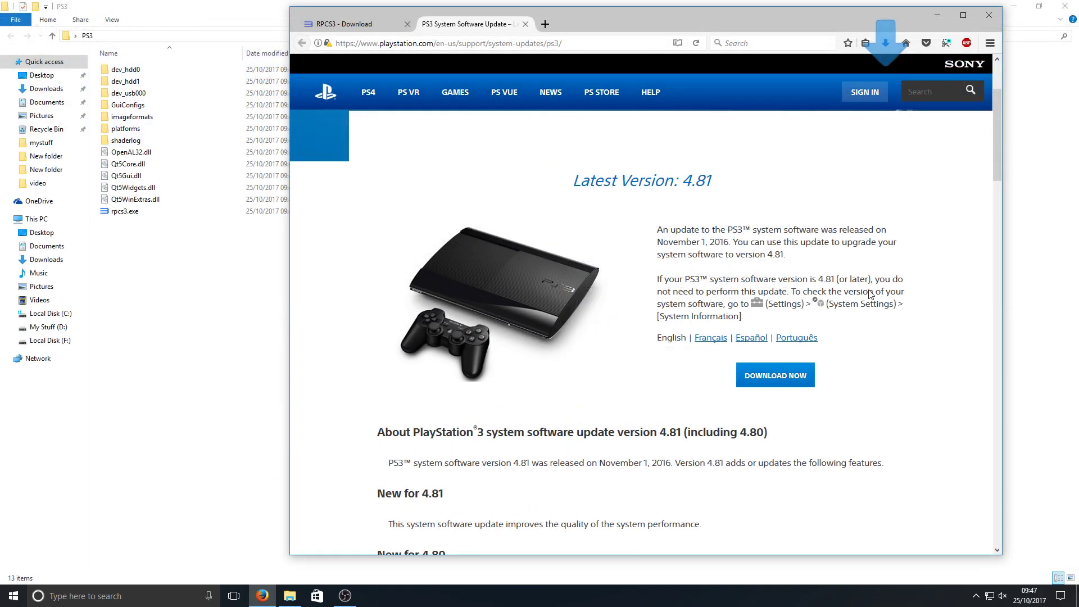
{"action": "left_click", "coordinate": [881, 50]}
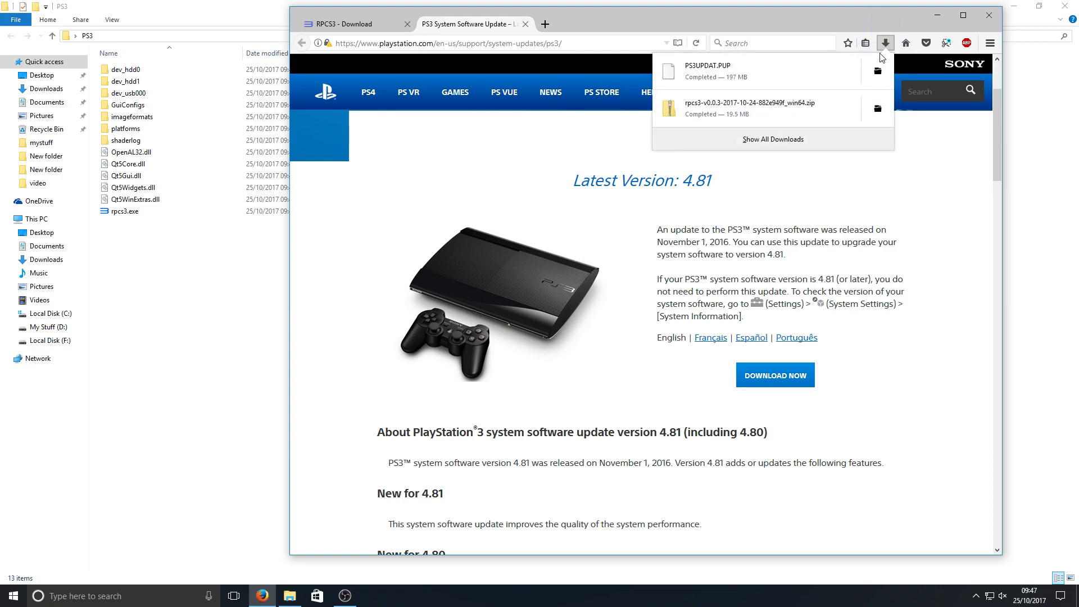
{"action": "left_click_drag", "start_coordinate": [790, 75], "coordinate": [190, 324]}
{"action": "left_click", "coordinate": [192, 303]}
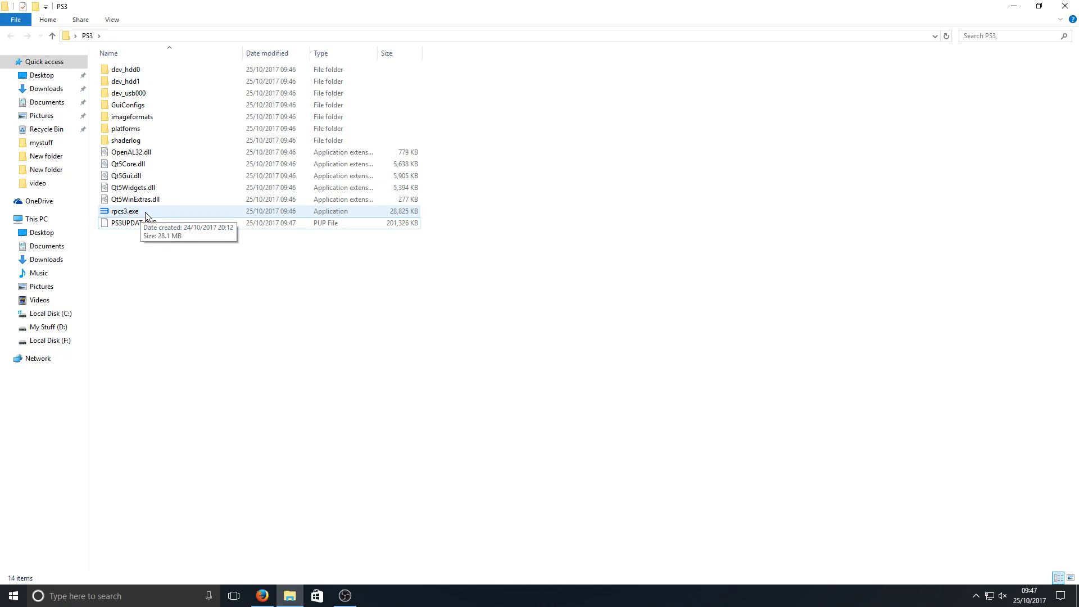
- Run rpcs3.exe from the PS3 folder, allowing it despite the unknown publisher, and minimise the folder and browser windows
{"action": "double_click", "coordinate": [125, 211]}
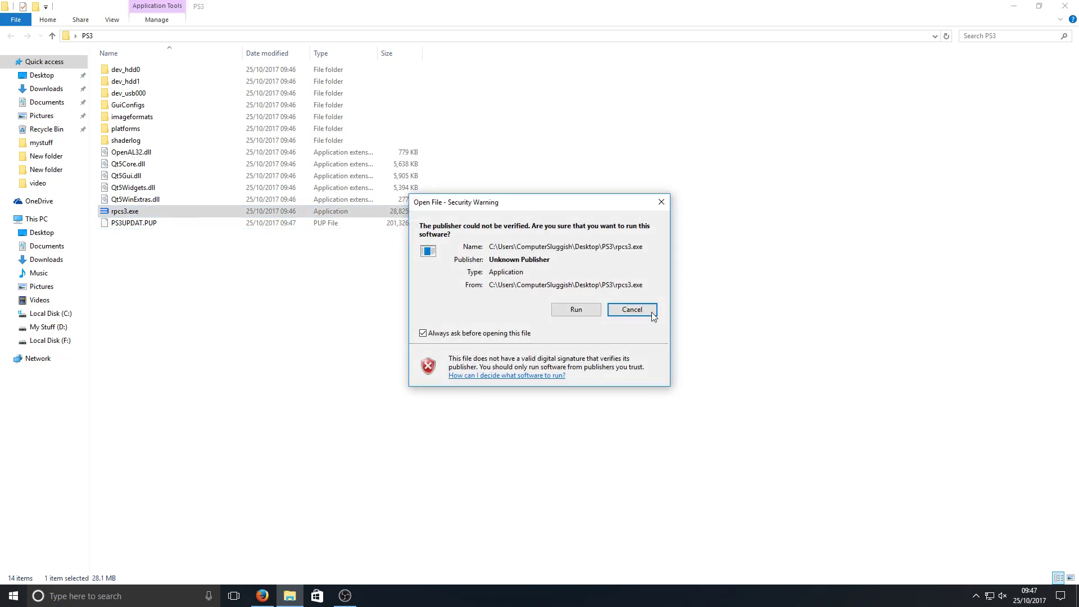
{"action": "left_click", "coordinate": [579, 310]}
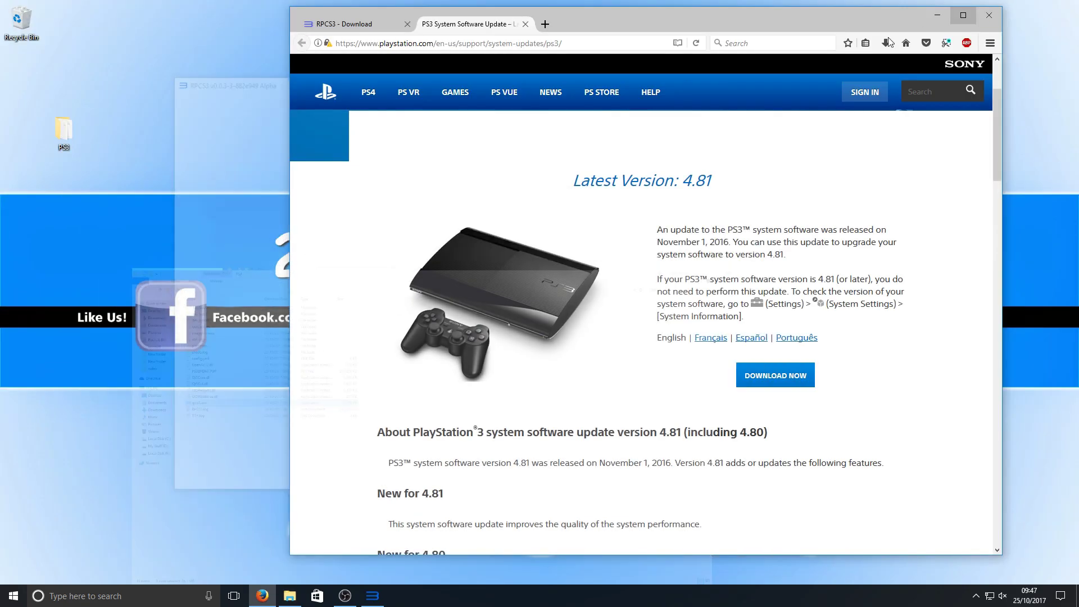
{"action": "left_click", "coordinate": [1020, 9]}
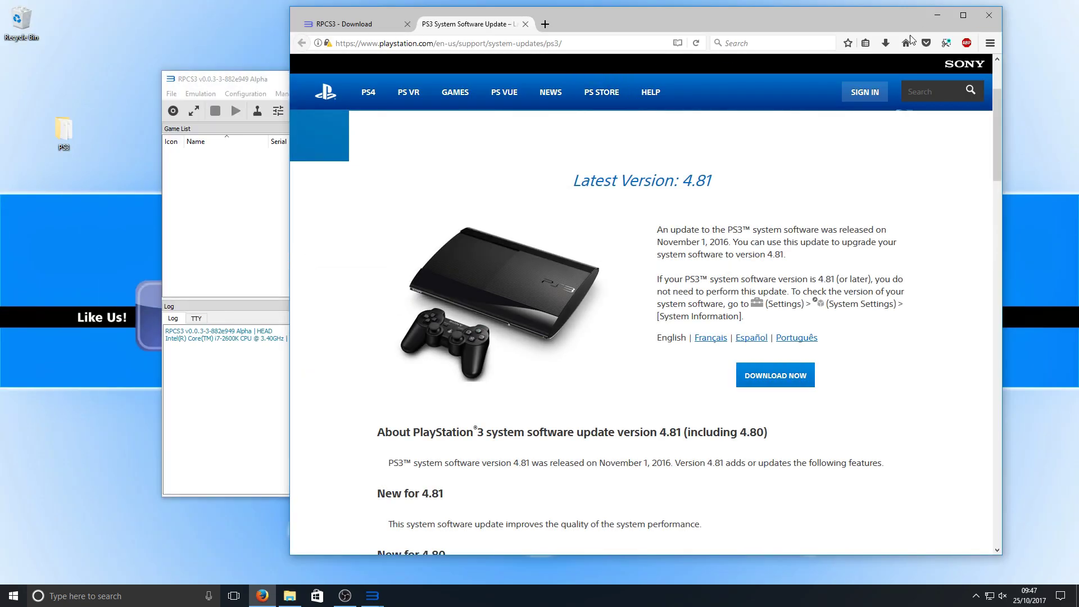
{"action": "left_click", "coordinate": [946, 21]}
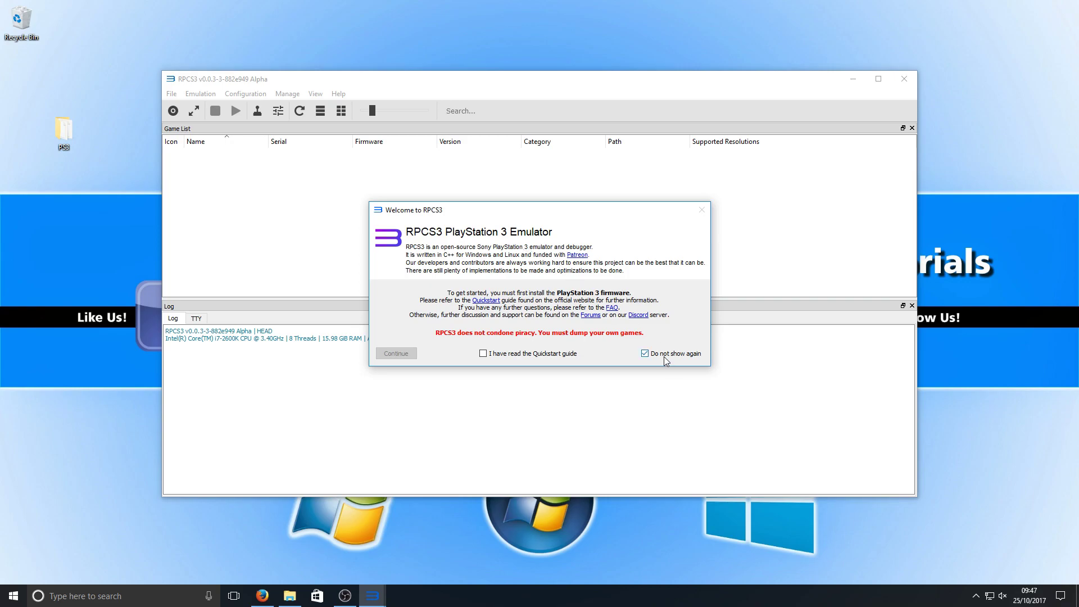
- Confirm having read the Quickstart guide, continue past the welcome dialog, and maximise the emulator window
{"action": "left_click", "coordinate": [514, 354]}
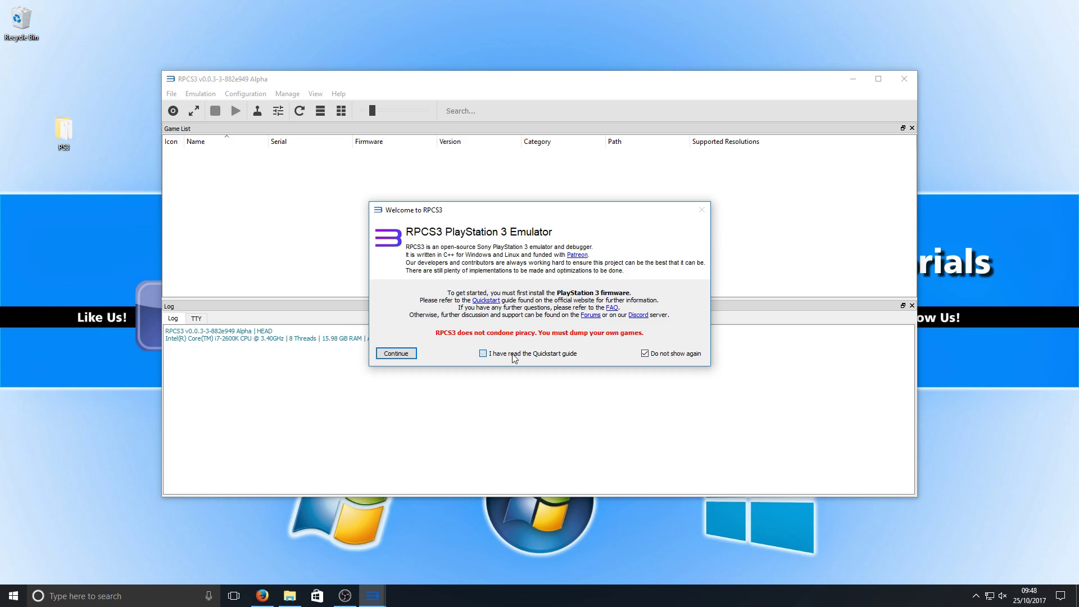
{"action": "left_click", "coordinate": [393, 353]}
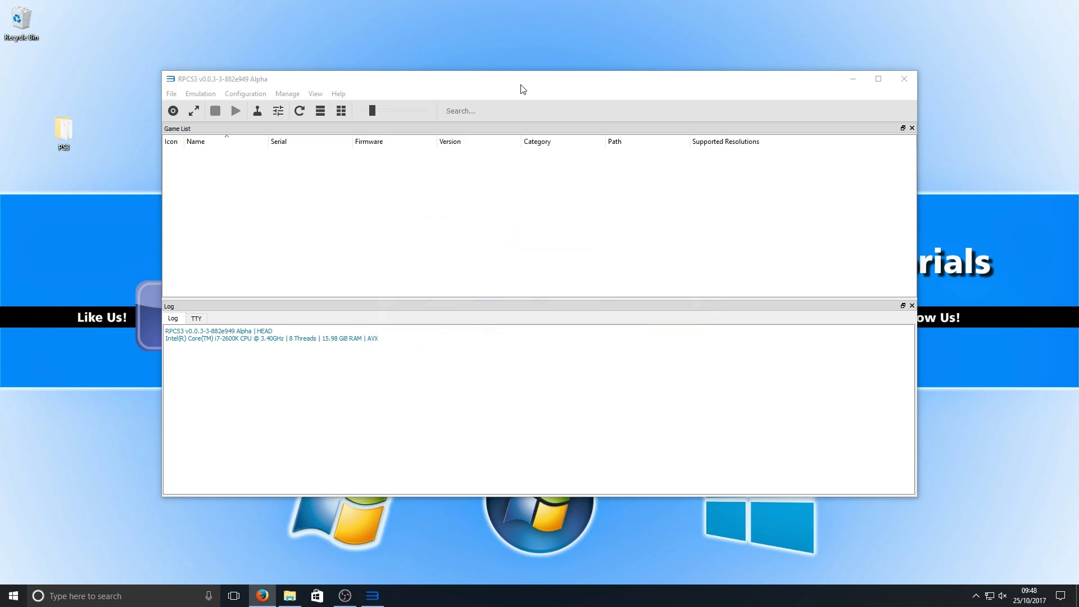
{"action": "left_click_drag", "start_coordinate": [523, 88], "coordinate": [496, 3]}
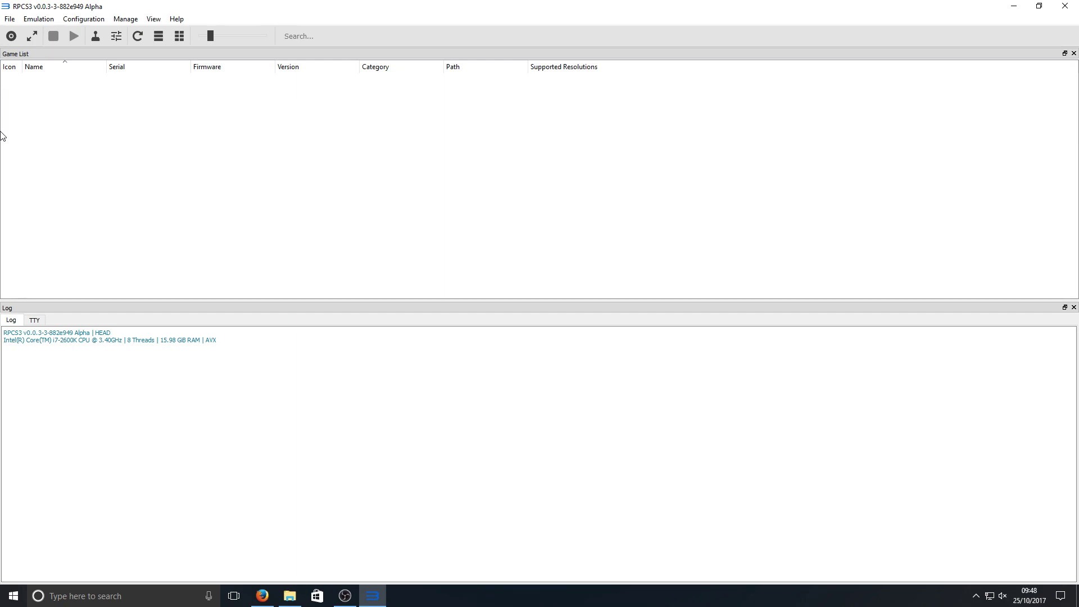
- Install the PS3 firmware from PS3UPDAT.PUP in the PS3 folder and dismiss the completion message
{"action": "left_click", "coordinate": [10, 19]}
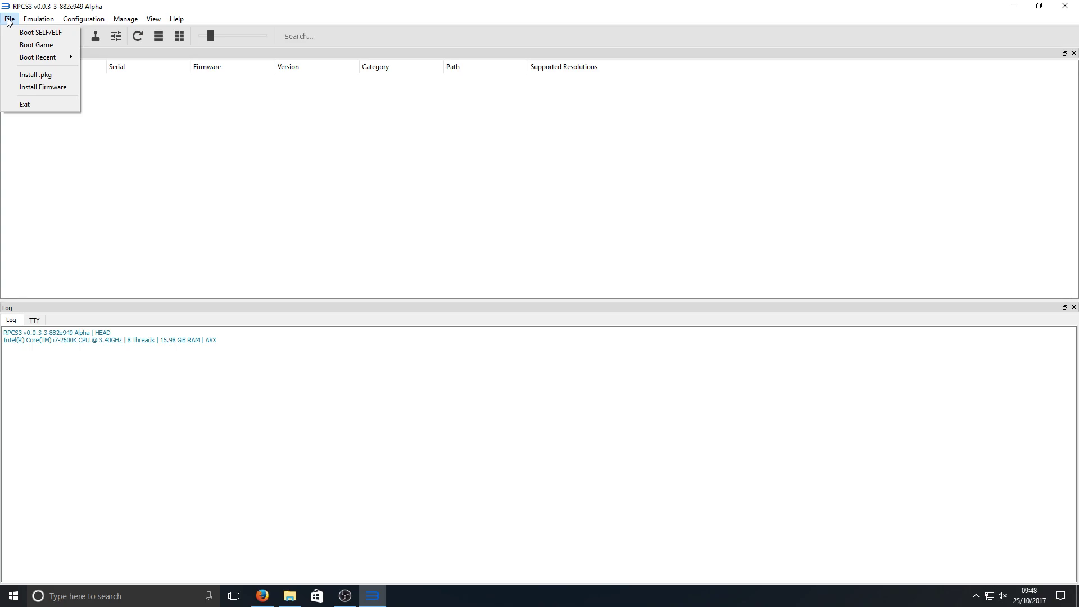
{"action": "left_click", "coordinate": [45, 87]}
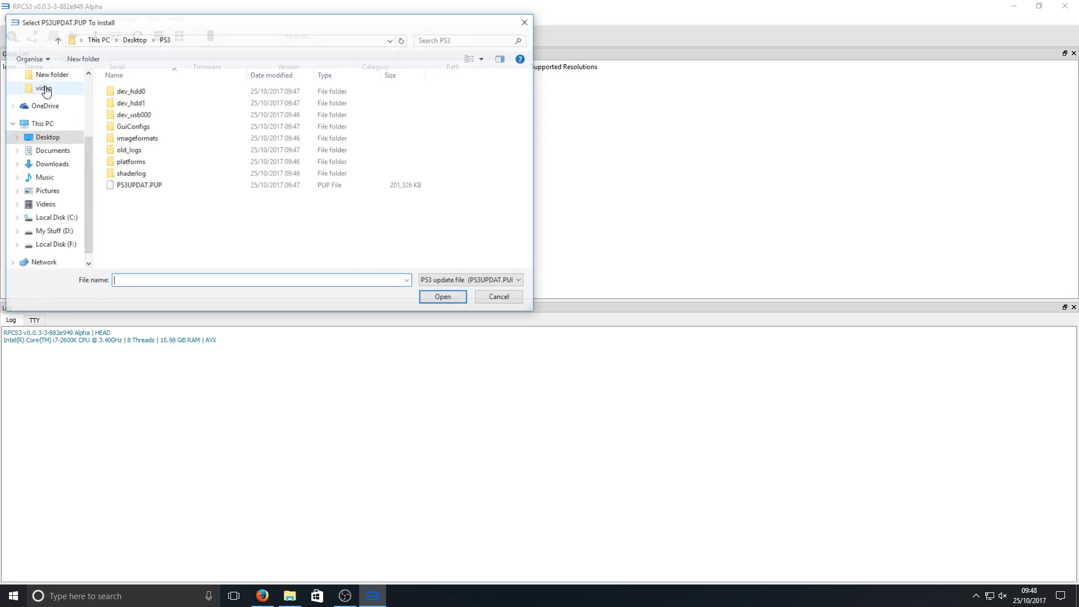
{"action": "left_click", "coordinate": [135, 188]}
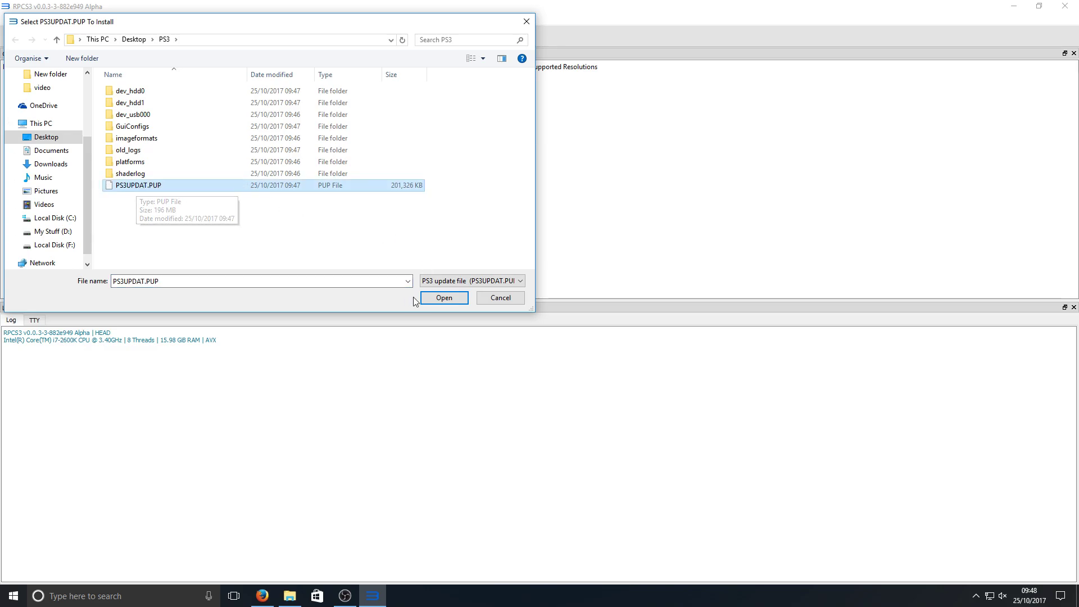
{"action": "left_click", "coordinate": [441, 298]}
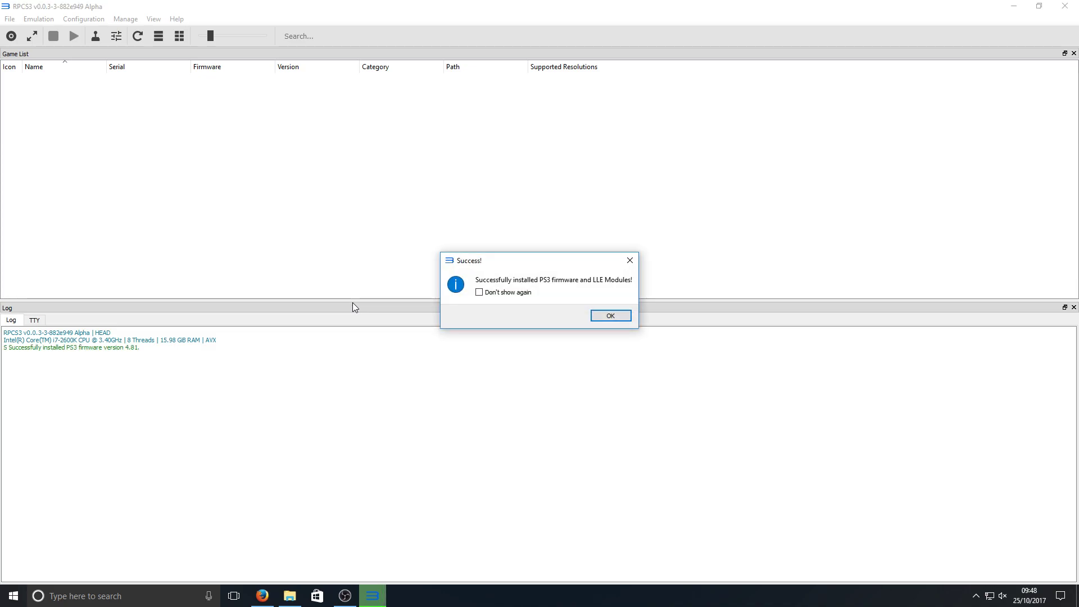
{"action": "left_click", "coordinate": [611, 317]}
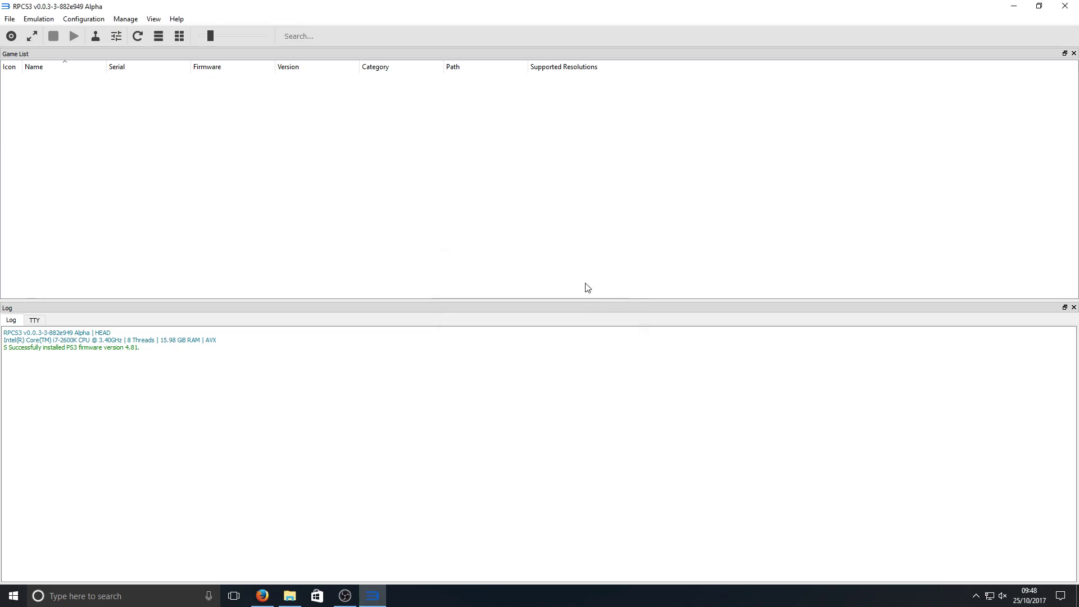
- Open the emulator's system settings and set the console language to English (US)
{"action": "left_click", "coordinate": [76, 20]}
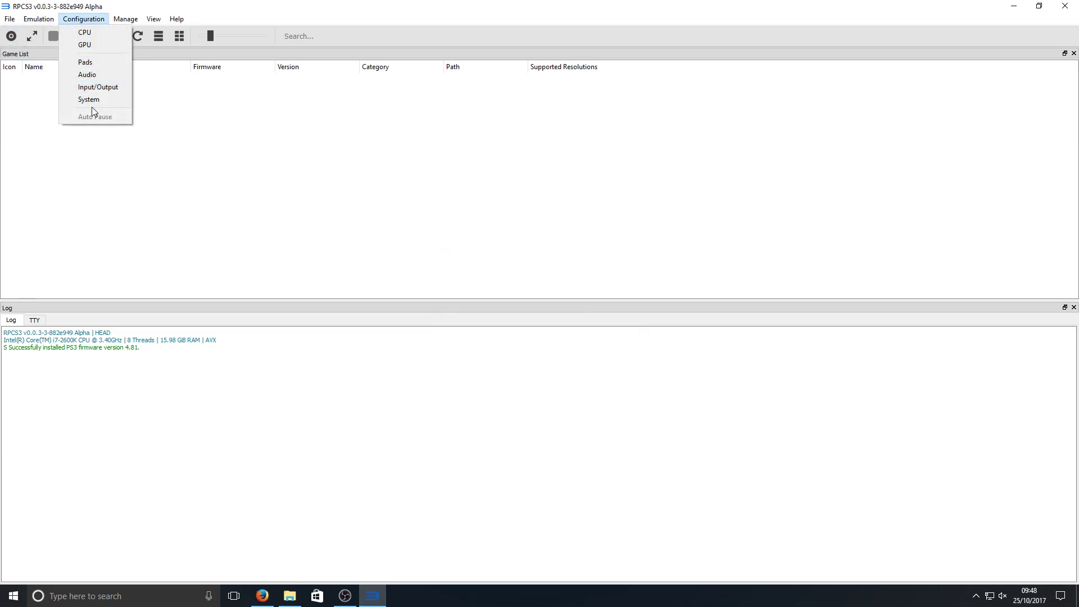
{"action": "left_click", "coordinate": [92, 100]}
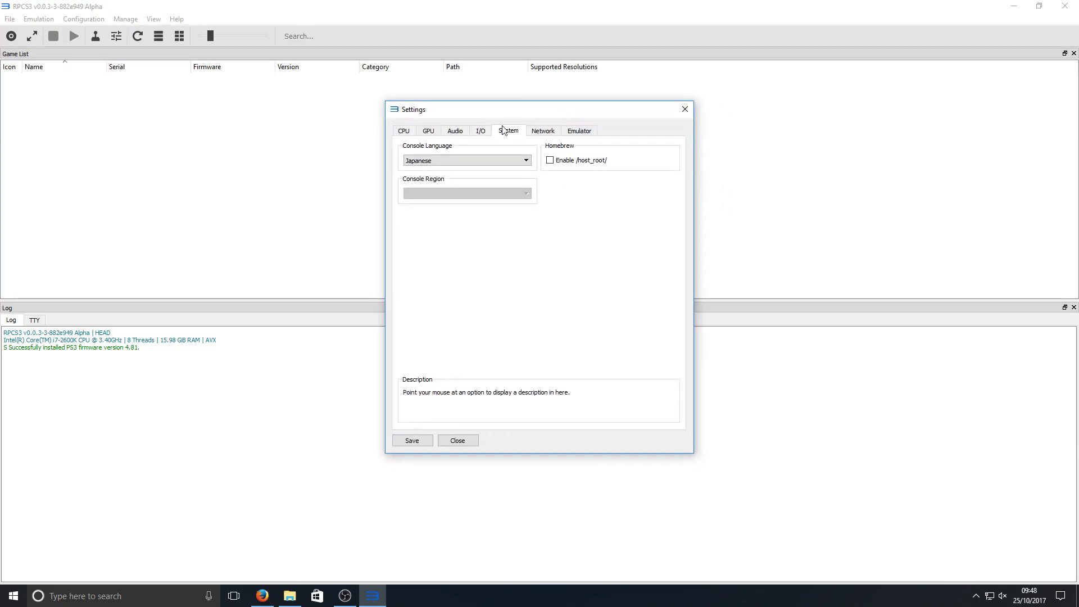
{"action": "left_click", "coordinate": [447, 160]}
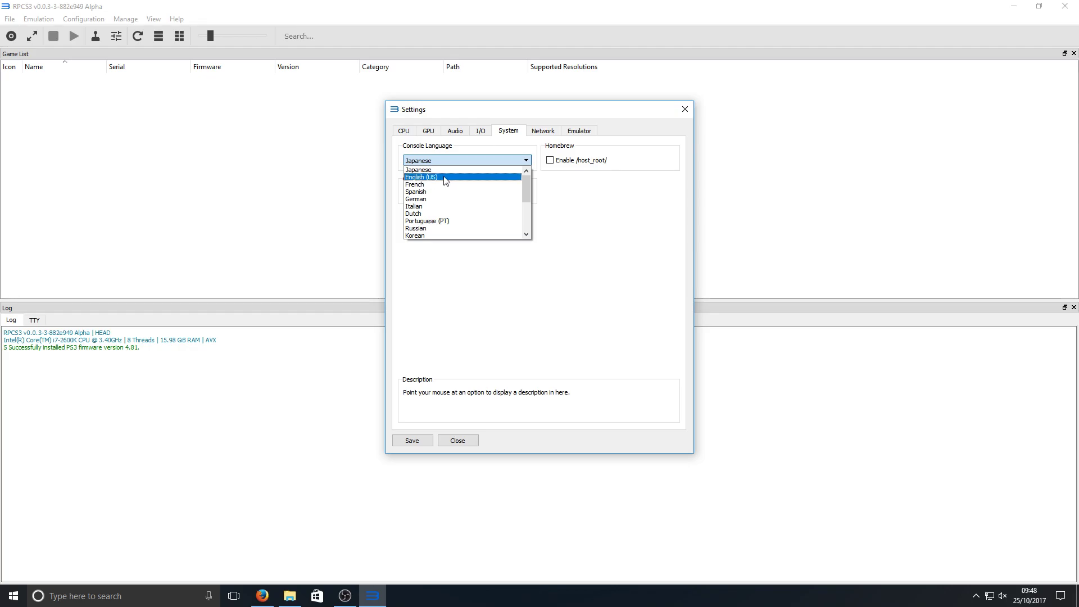
{"action": "left_click", "coordinate": [445, 177]}
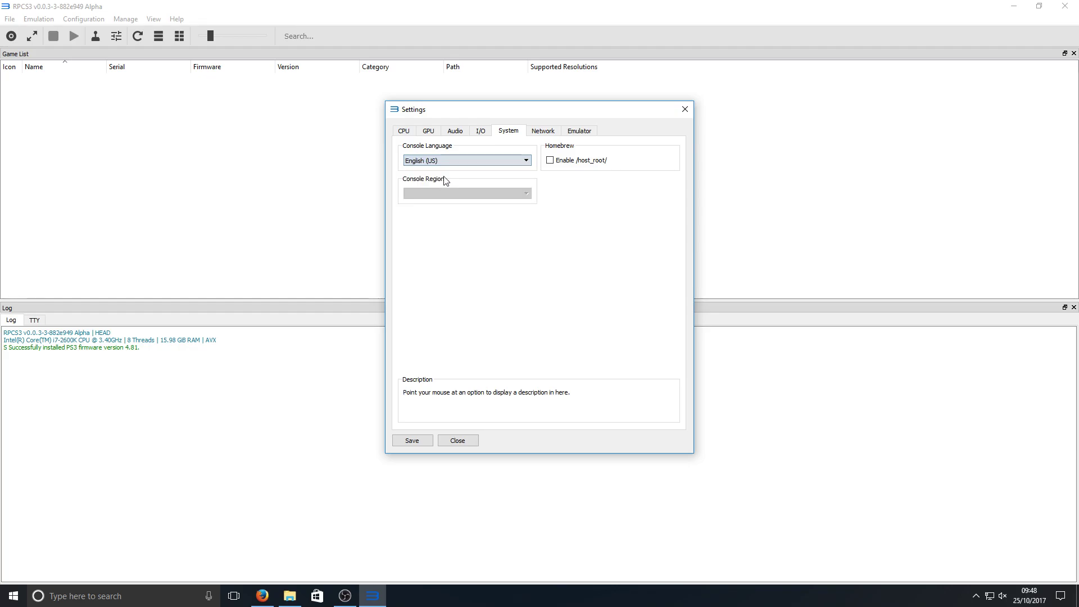
- Review the PPU decoder's Recompiler (LLVM) option in the CPU settings, and set the GPU renderer to D3D12[DO NOT USE]
{"action": "left_click", "coordinate": [406, 130]}
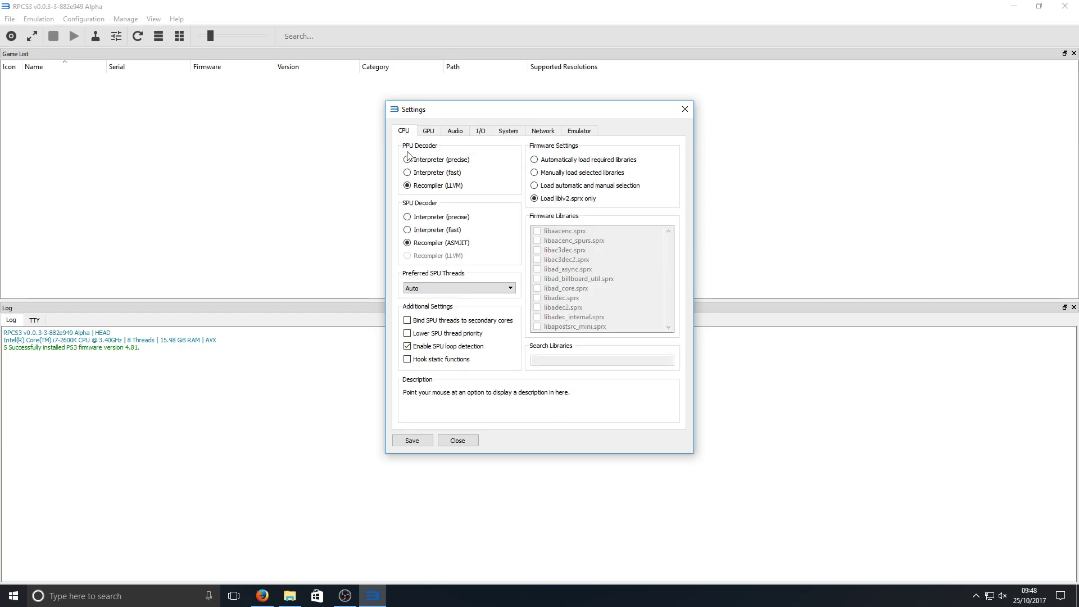
{"action": "mouse_move", "coordinate": [454, 187]}
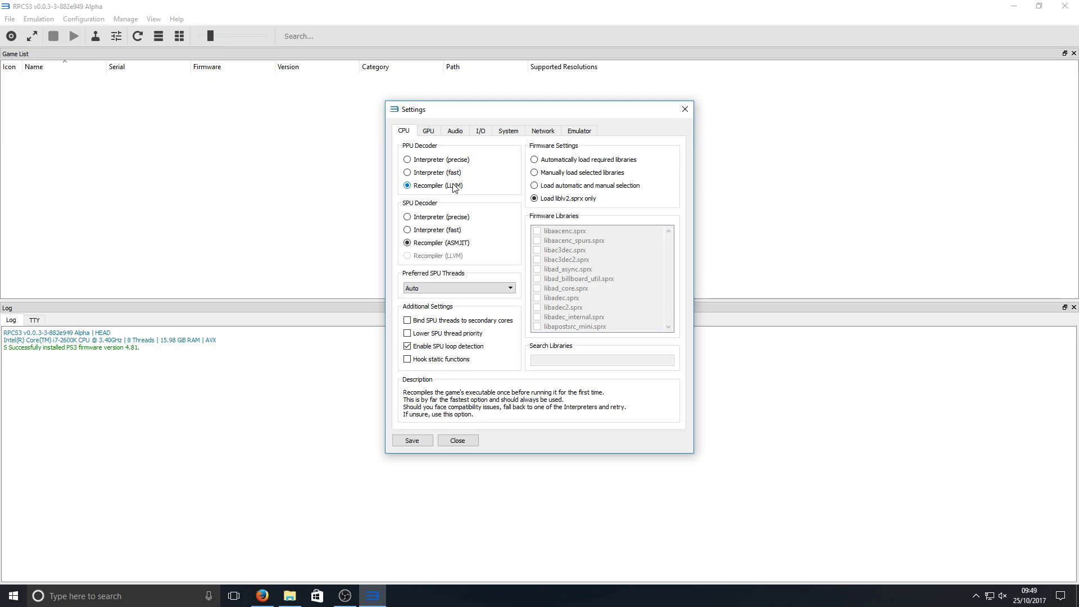
{"action": "left_click", "coordinate": [430, 131]}
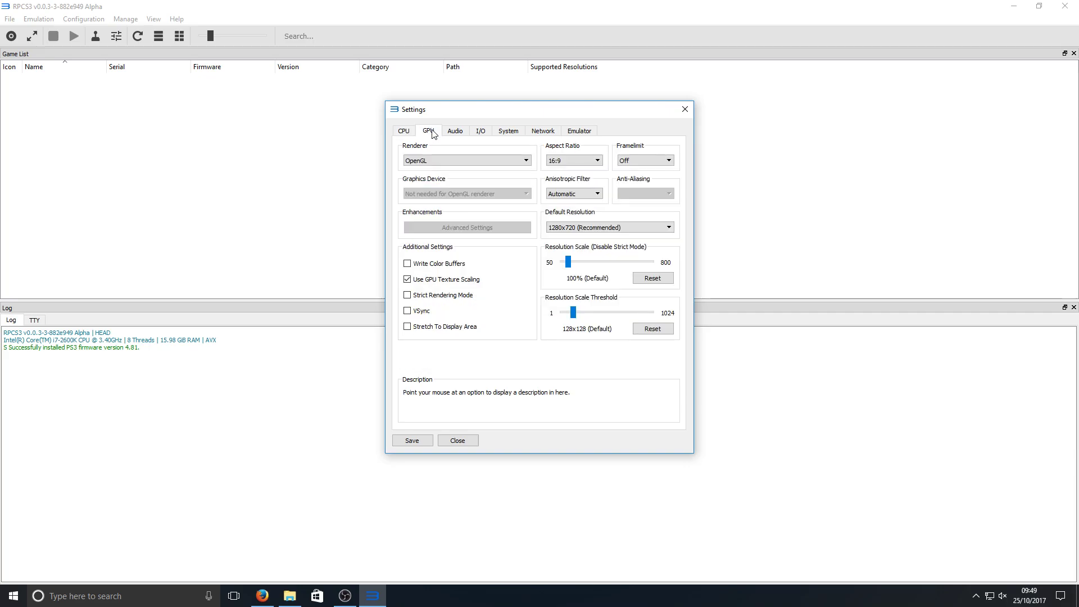
{"action": "left_click", "coordinate": [433, 164]}
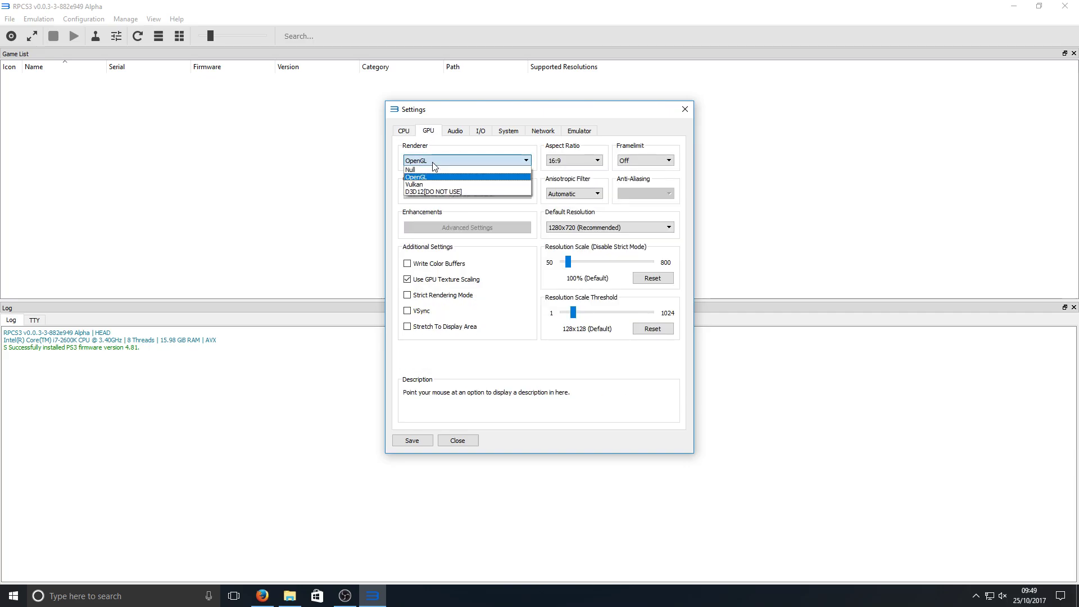
{"action": "left_click", "coordinate": [446, 192]}
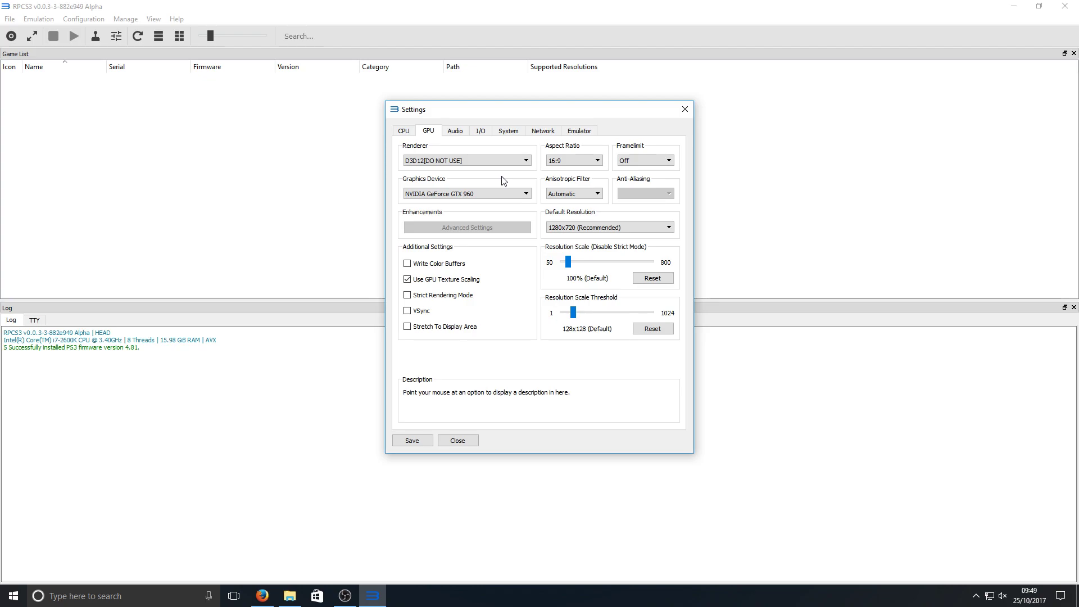